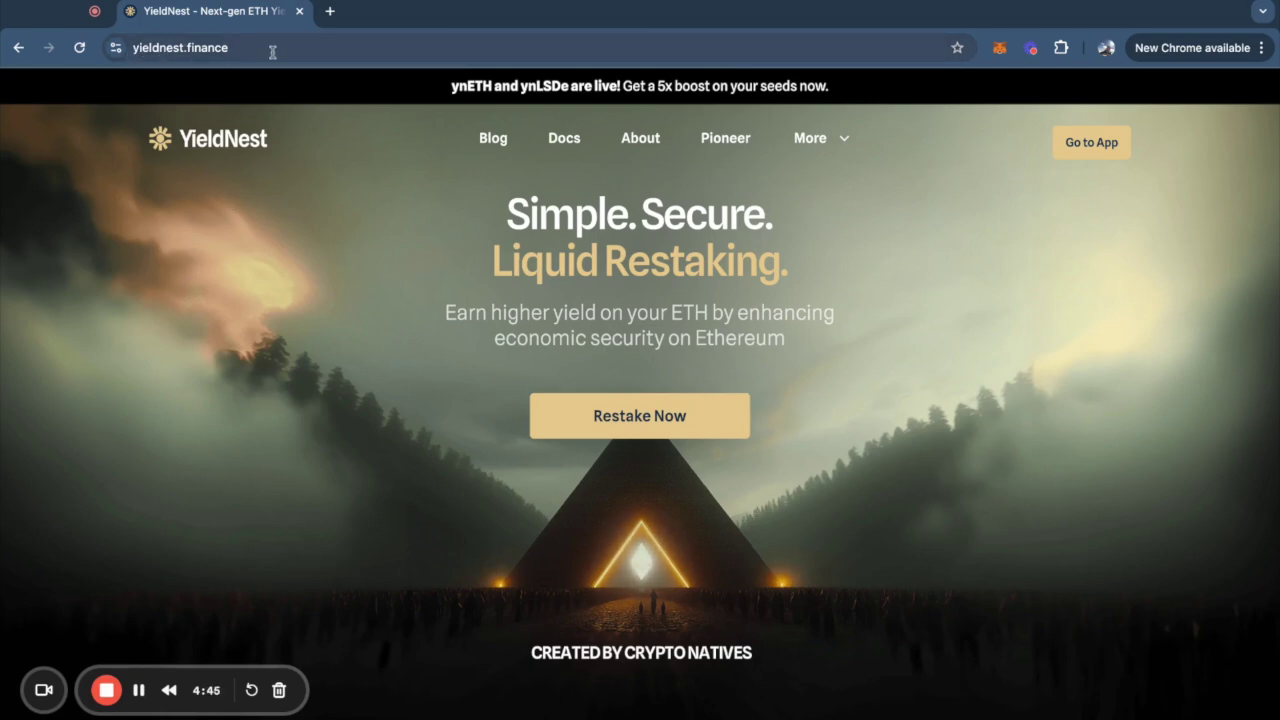
# - Launch the YieldNest app and open the featured Spectra ynETH - Dec 2024 opportunity from the earning possibilities
pyautogui.click(1108, 148)
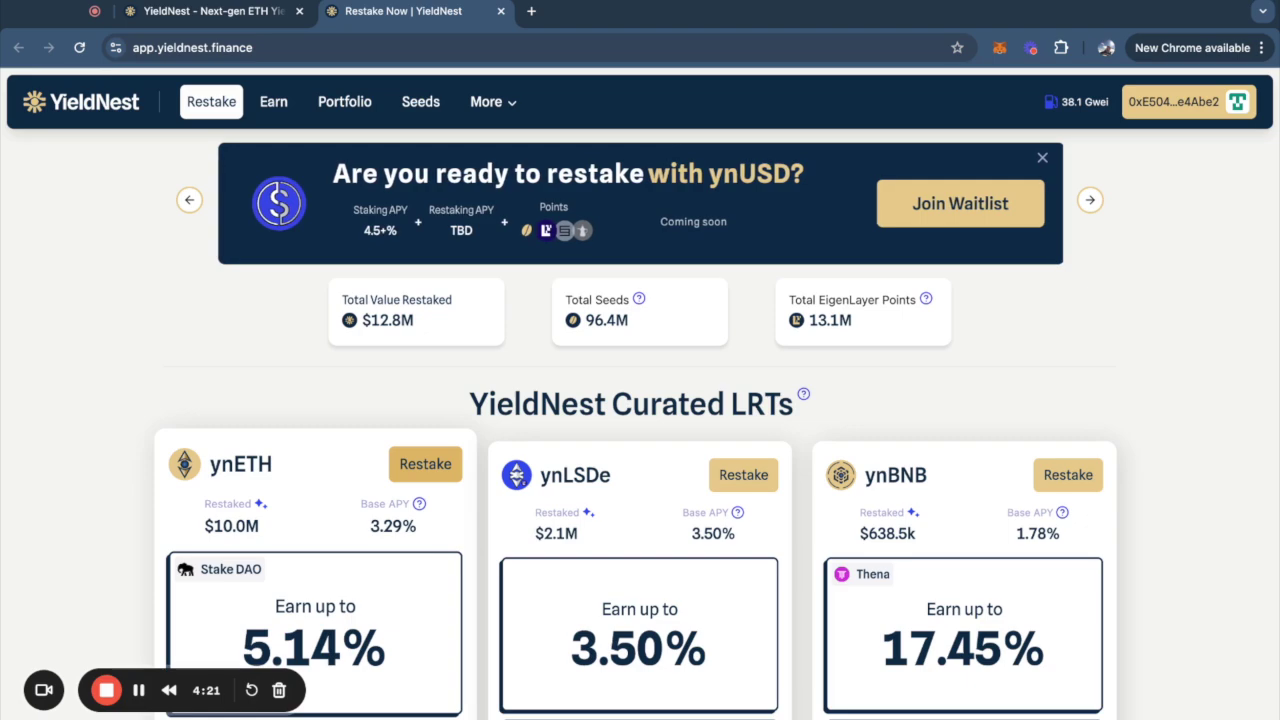
pyautogui.click(274, 104)
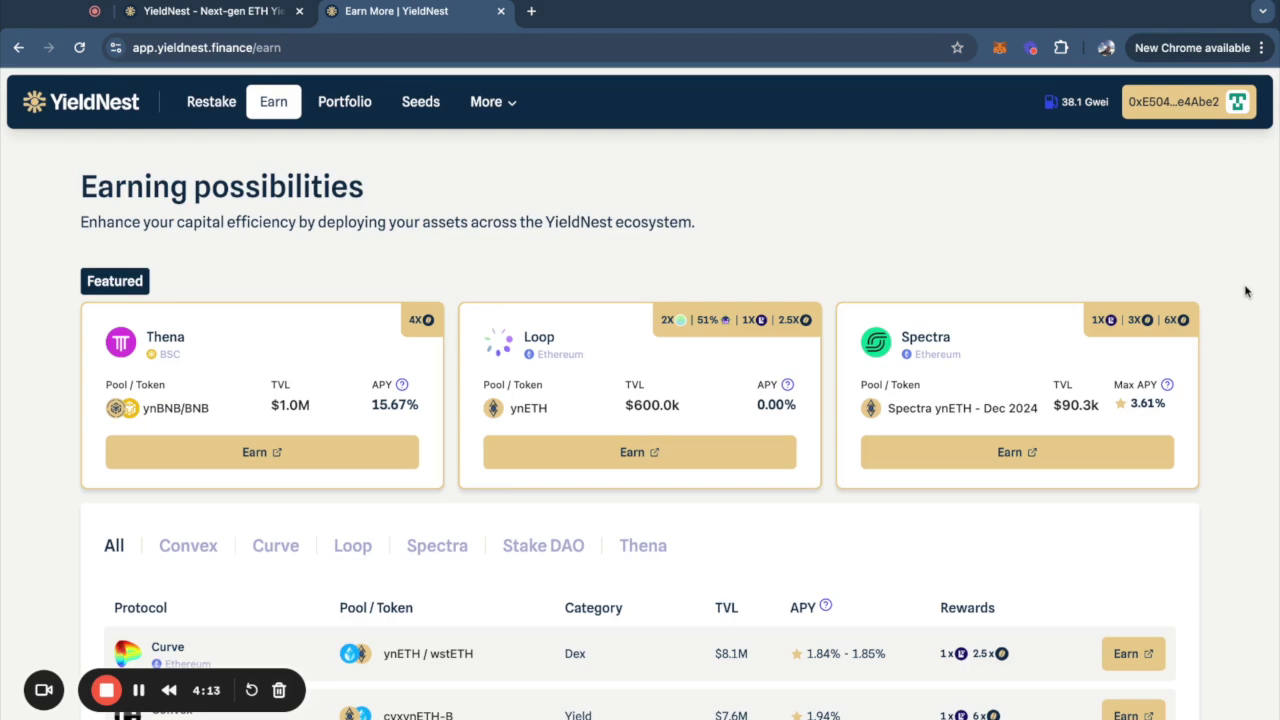
pyautogui.scroll(3, 1240, 287)
pyautogui.moveTo(1130, 414)
pyautogui.click(1000, 453)
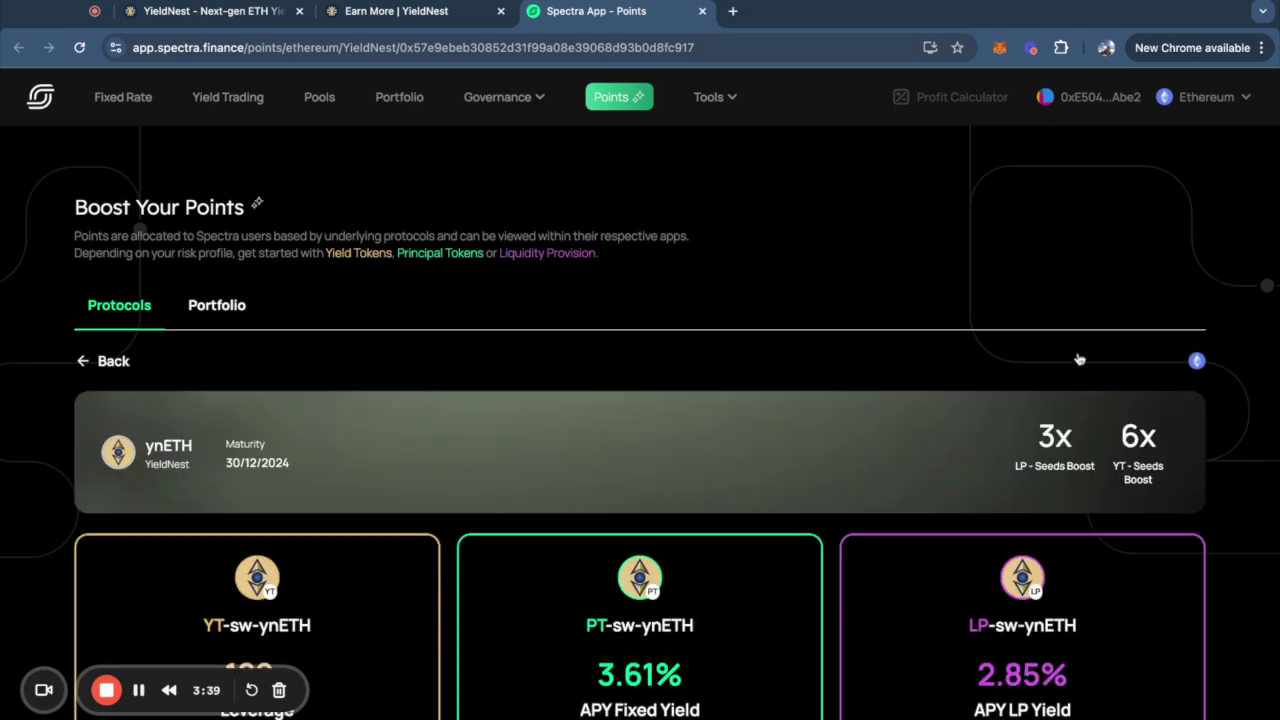
# - Provide liquidity to the LP-sw-ynETH pool using the maximum balance of 0.1 ynETH
pyautogui.scroll(-5, 1246, 290)
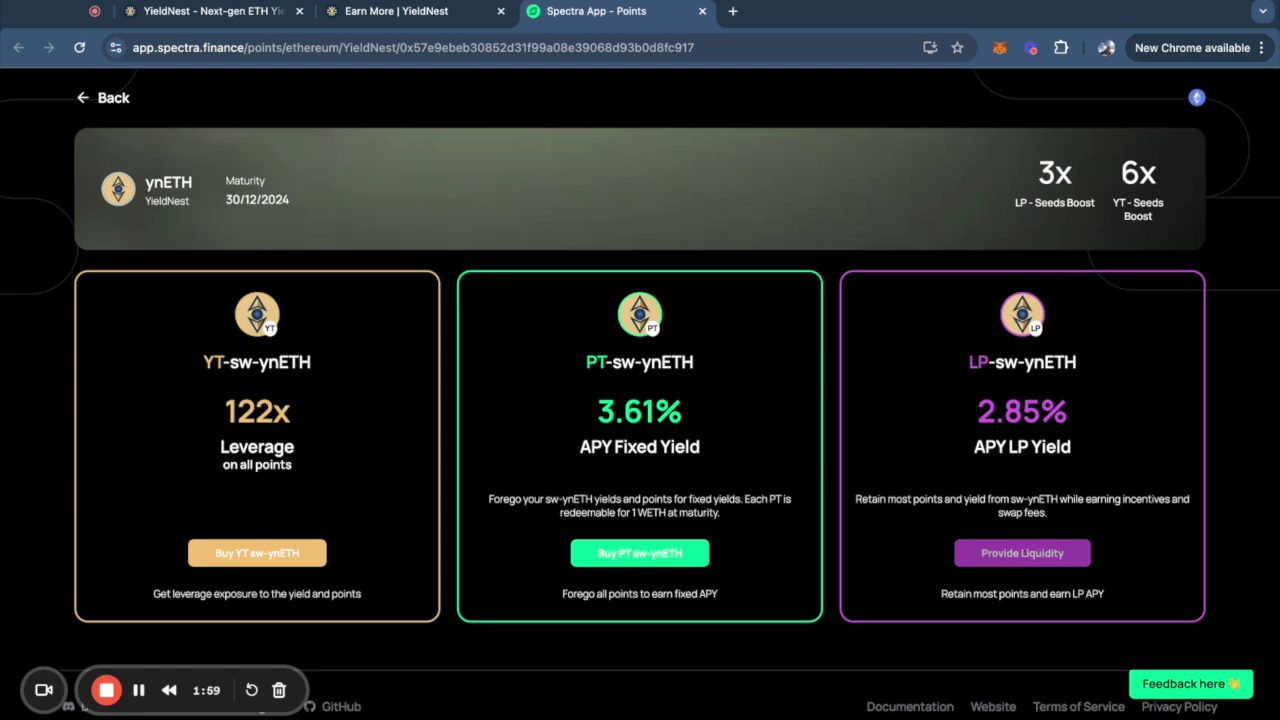
pyautogui.click(1022, 553)
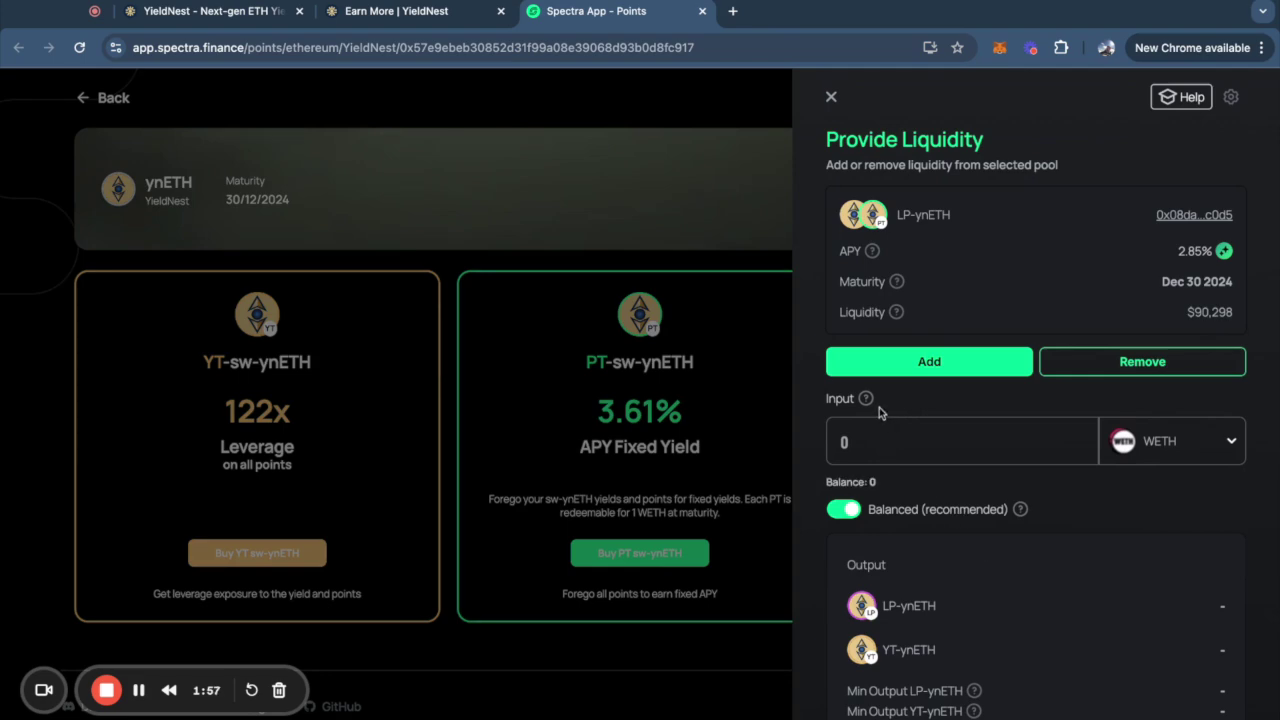
pyautogui.click(1153, 449)
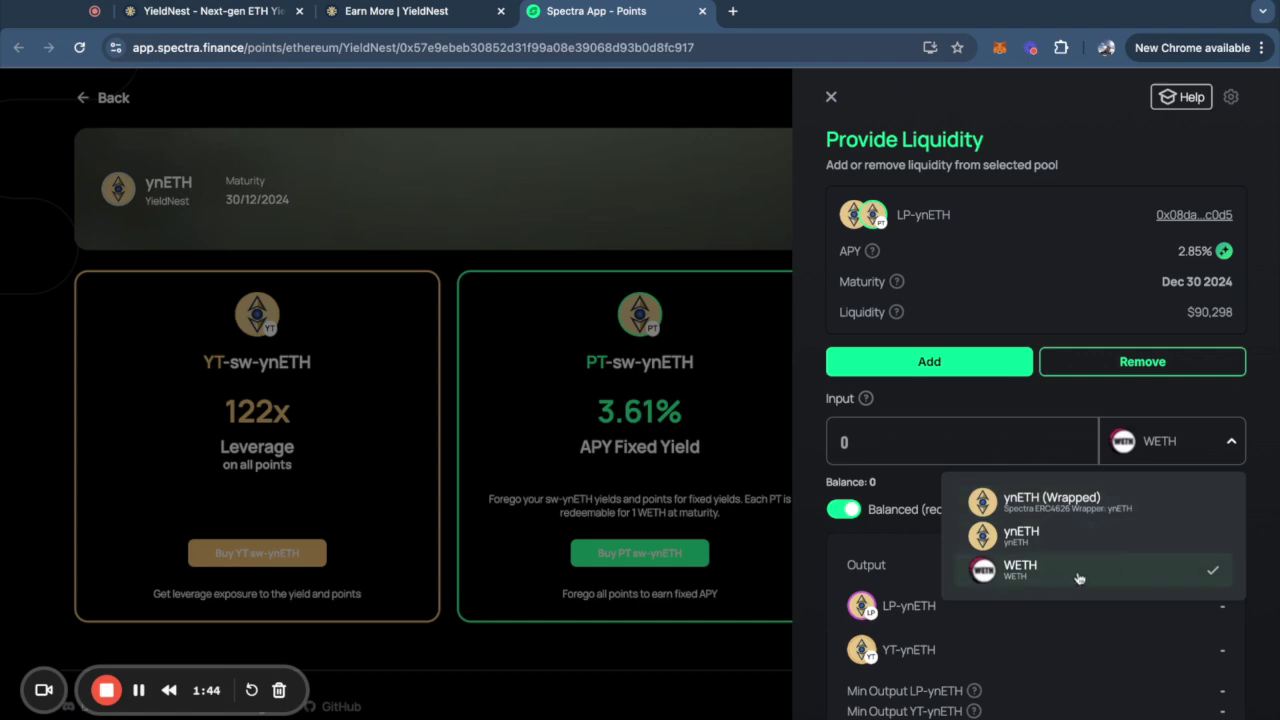
pyautogui.click(1059, 538)
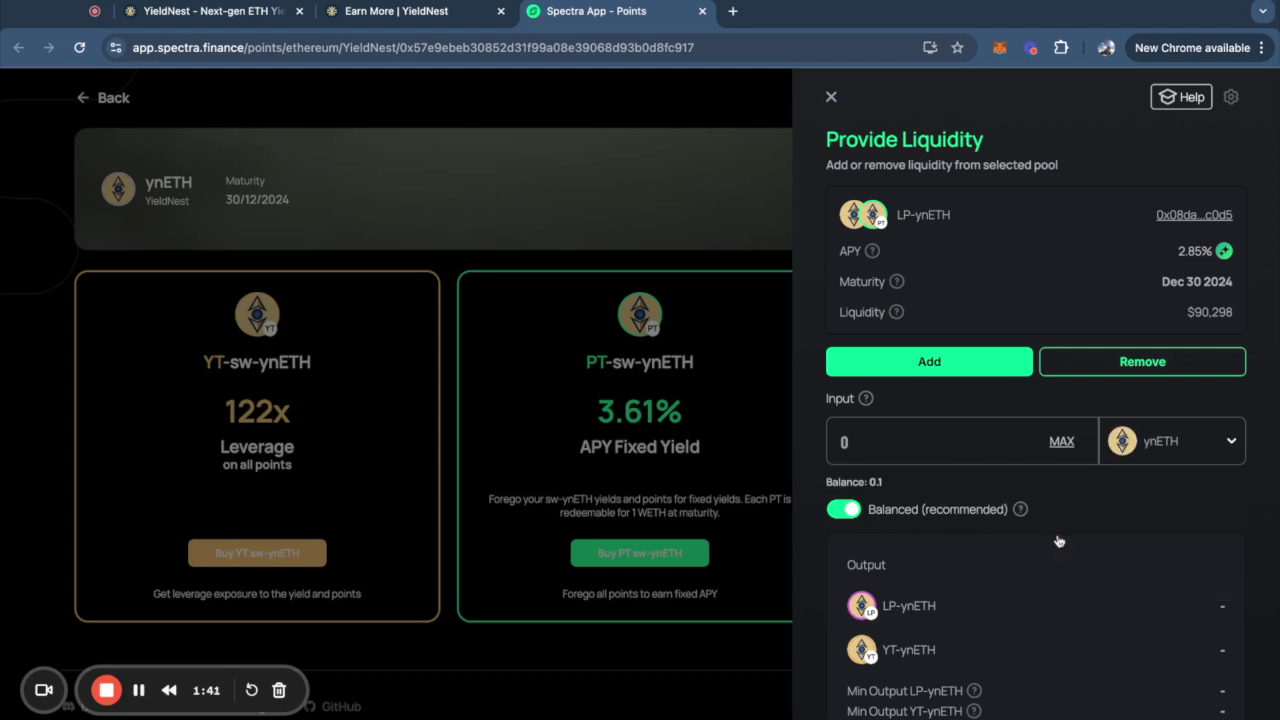
pyautogui.click(1064, 446)
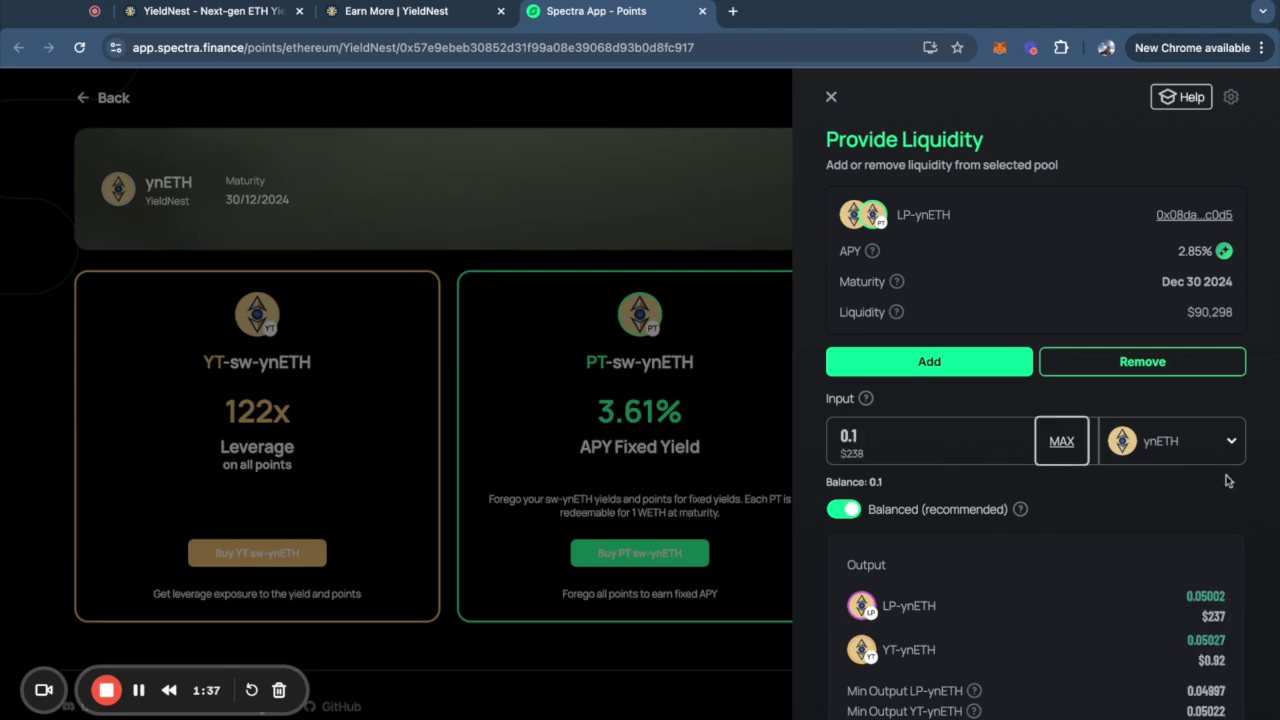
pyautogui.scroll(-2, 1246, 453)
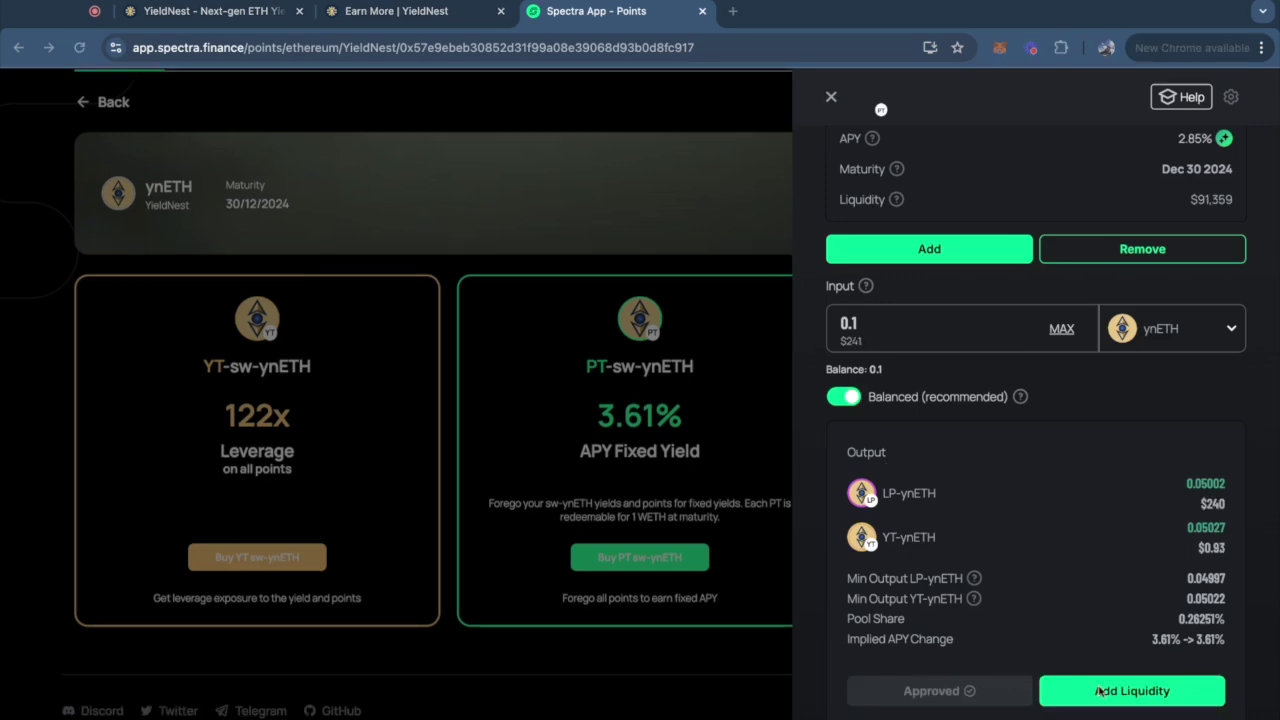
pyautogui.click(1138, 701)
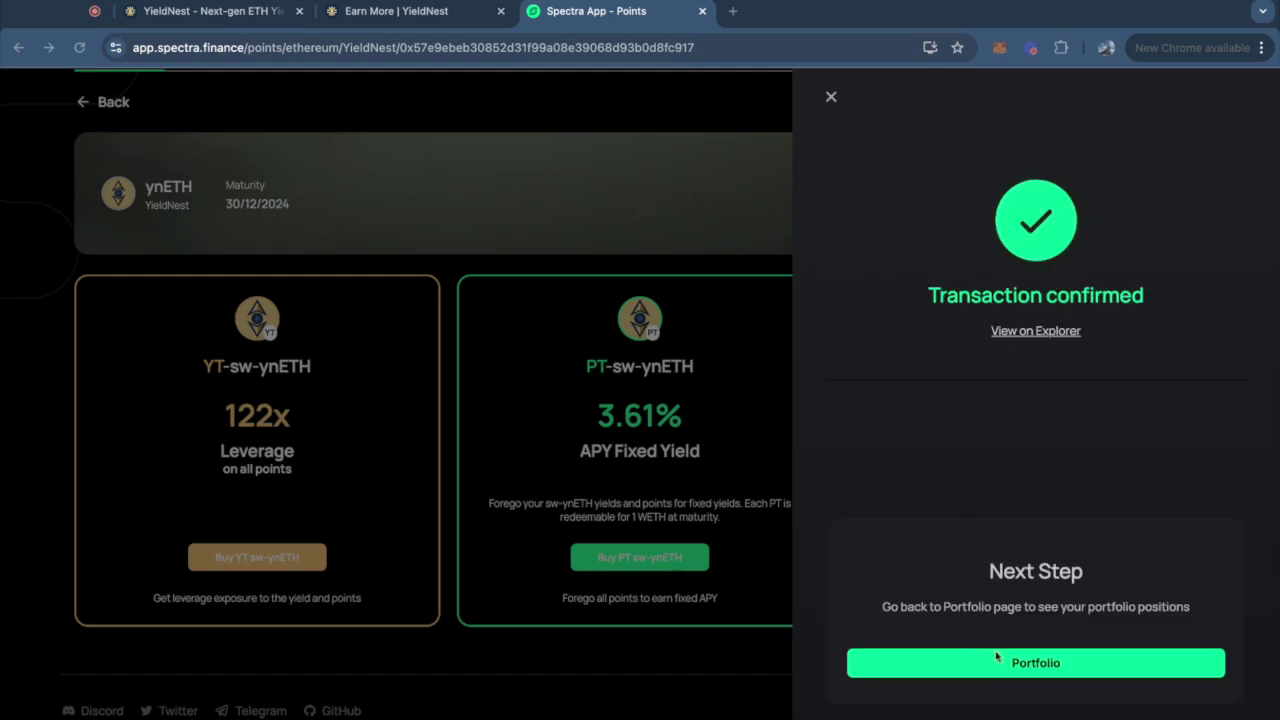
# - View the YT-ynETH position in the portfolio and preview selling its maximum balance without submitting the trade
pyautogui.click(1040, 663)
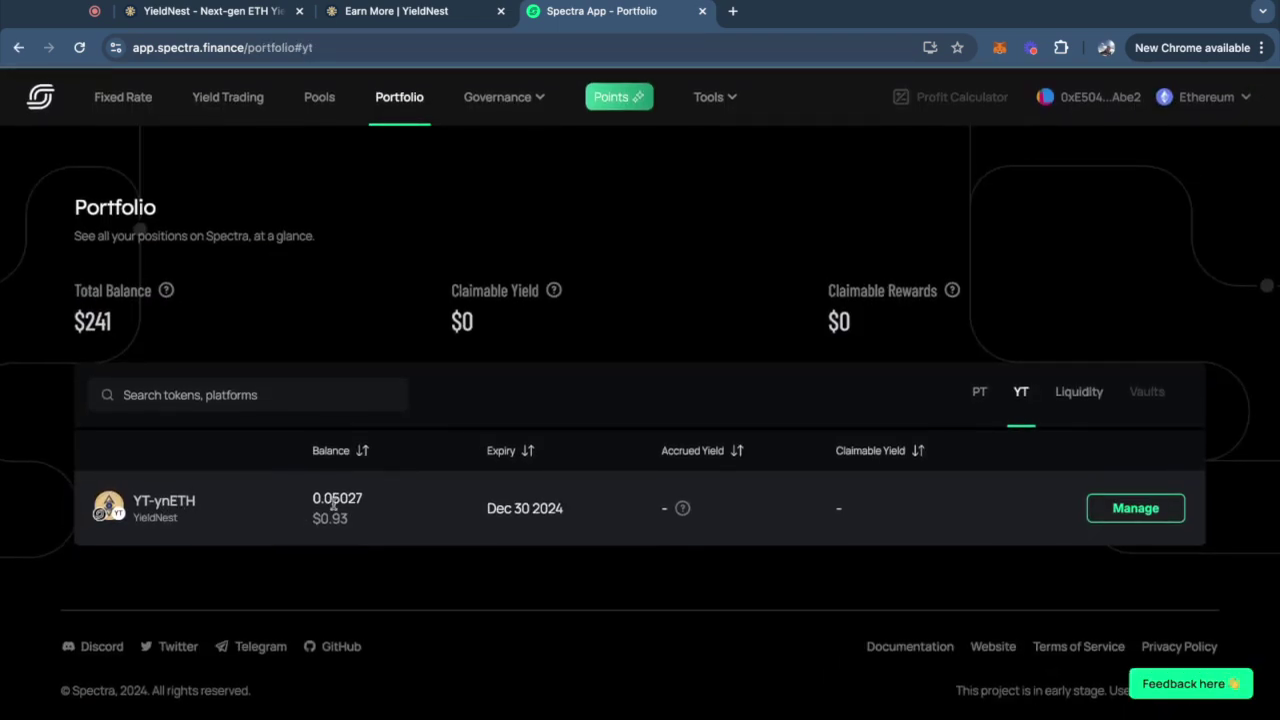
pyautogui.click(1136, 508)
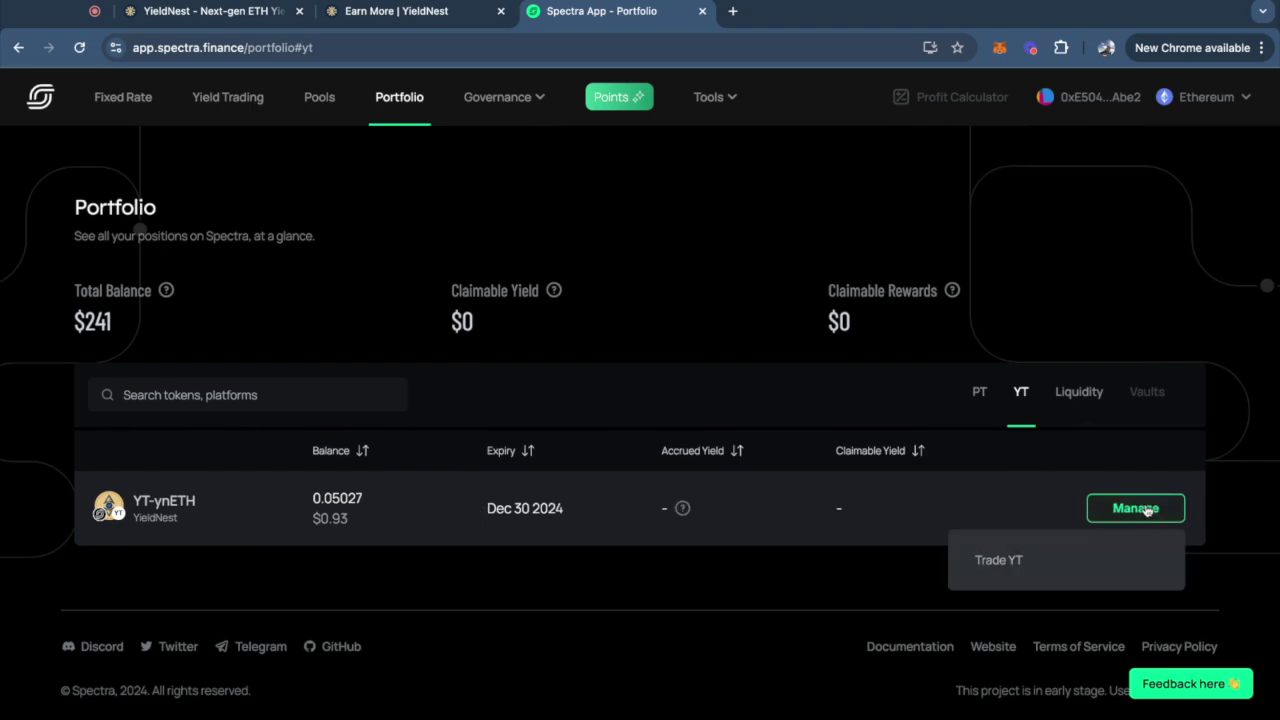
pyautogui.click(1016, 567)
pyautogui.click(1121, 420)
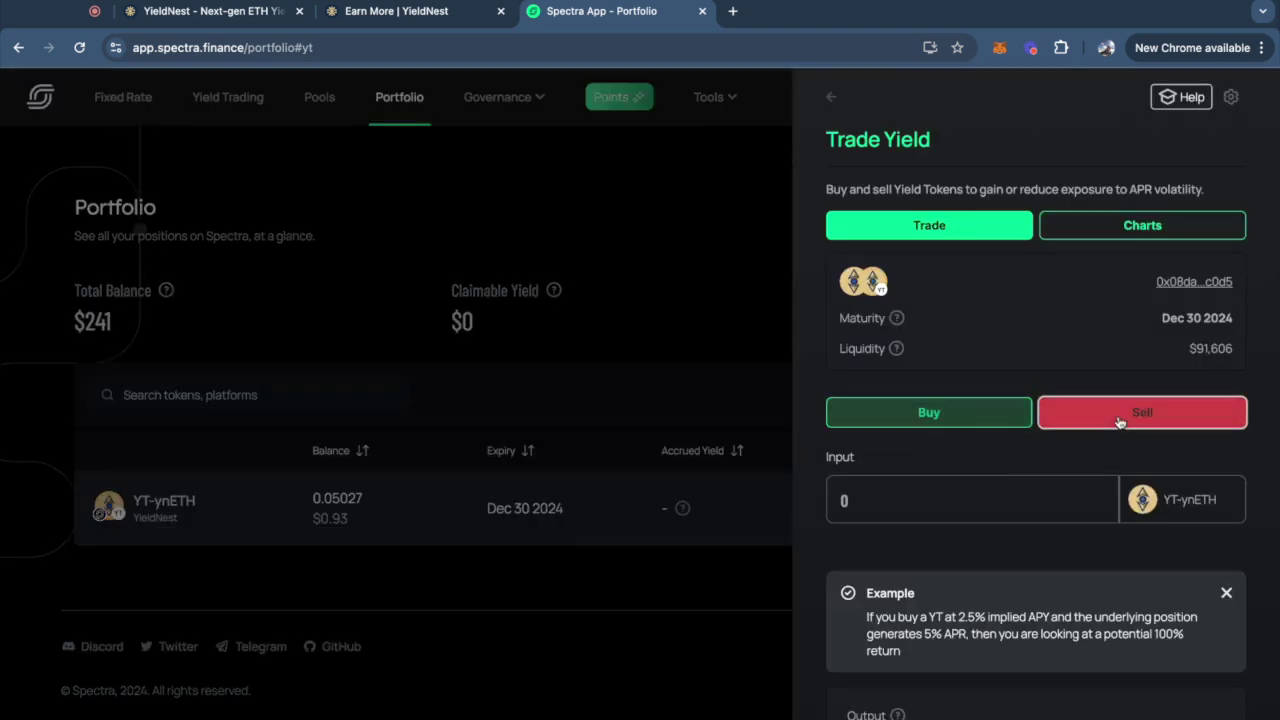
pyautogui.scroll(-1, 1120, 423)
pyautogui.click(1082, 414)
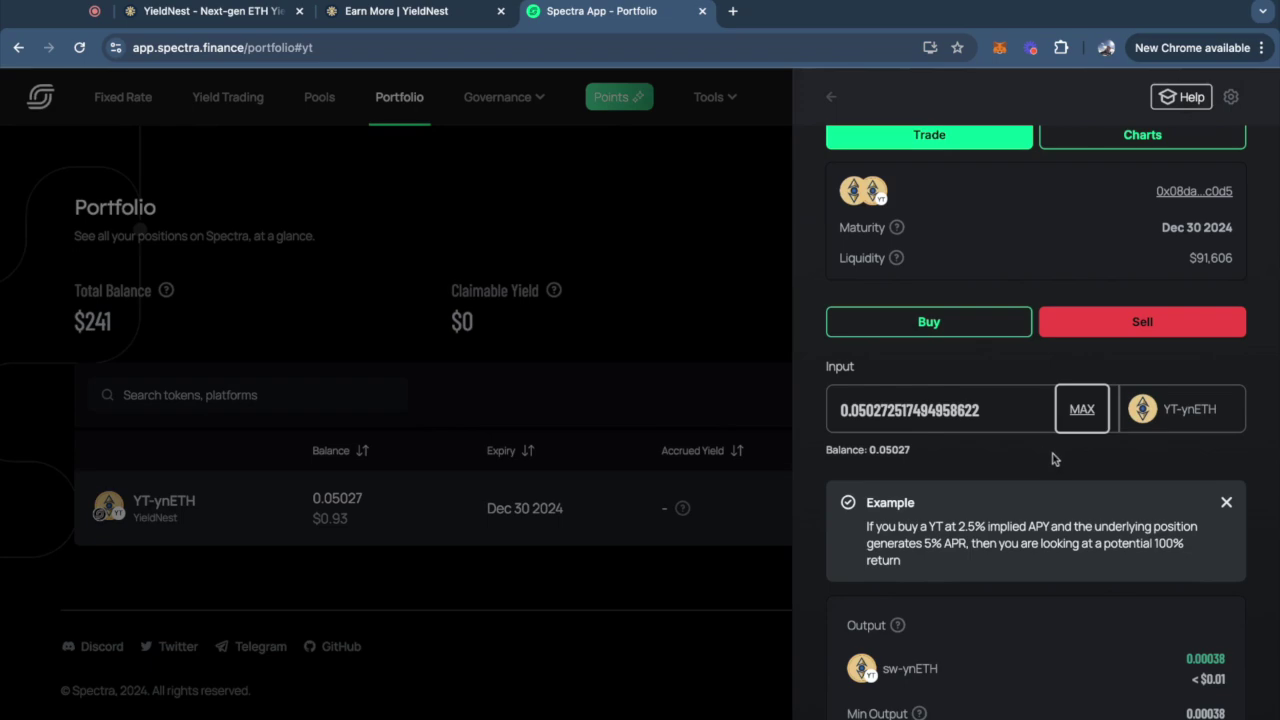
pyautogui.scroll(-2, 1052, 459)
pyautogui.scroll(1, 1130, 310)
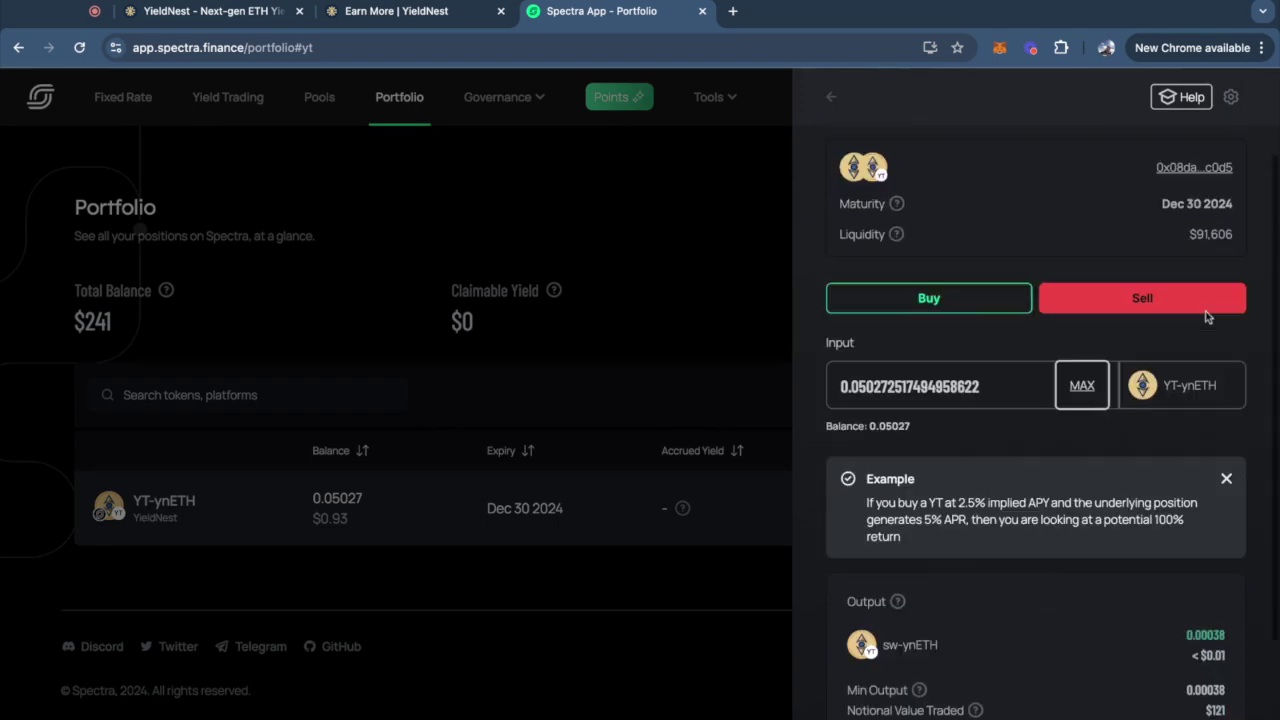
pyautogui.click(1080, 405)
pyautogui.click(1022, 395)
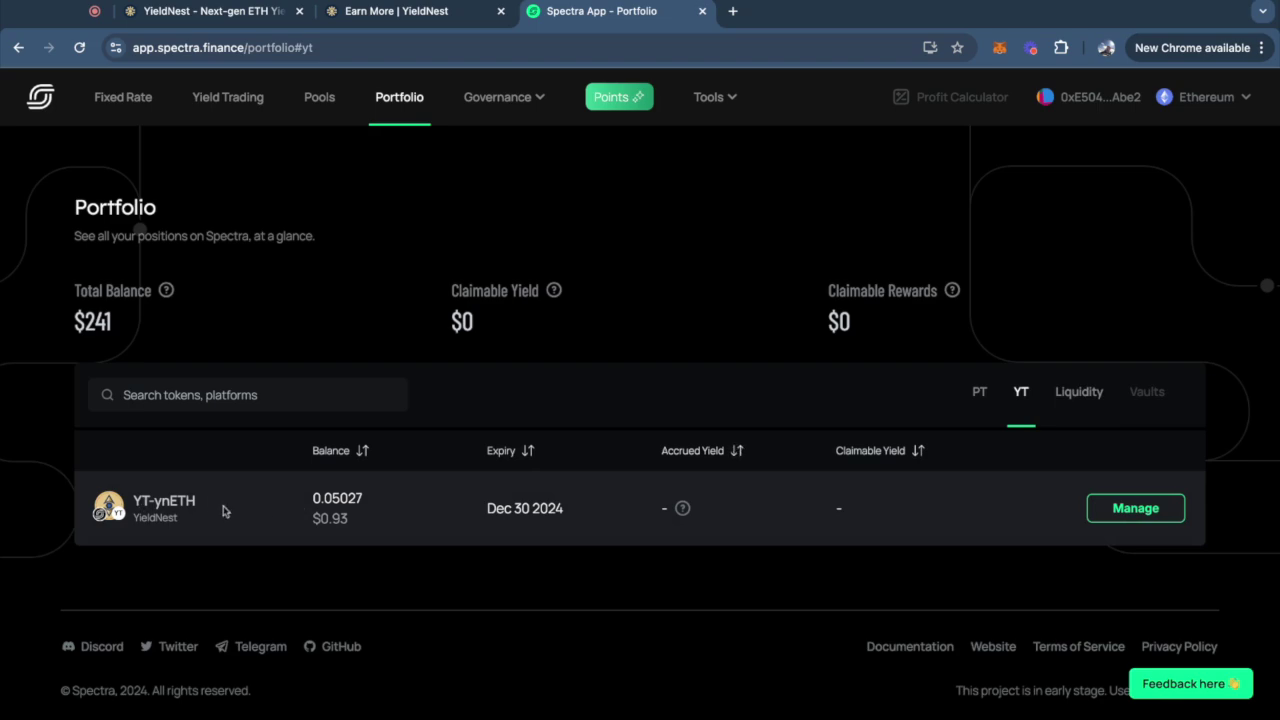
# - Examine the LP-ynETH position's add-liquidity form with ynETH as the input token and its remove-liquidity options, without submitting
pyautogui.click(1080, 397)
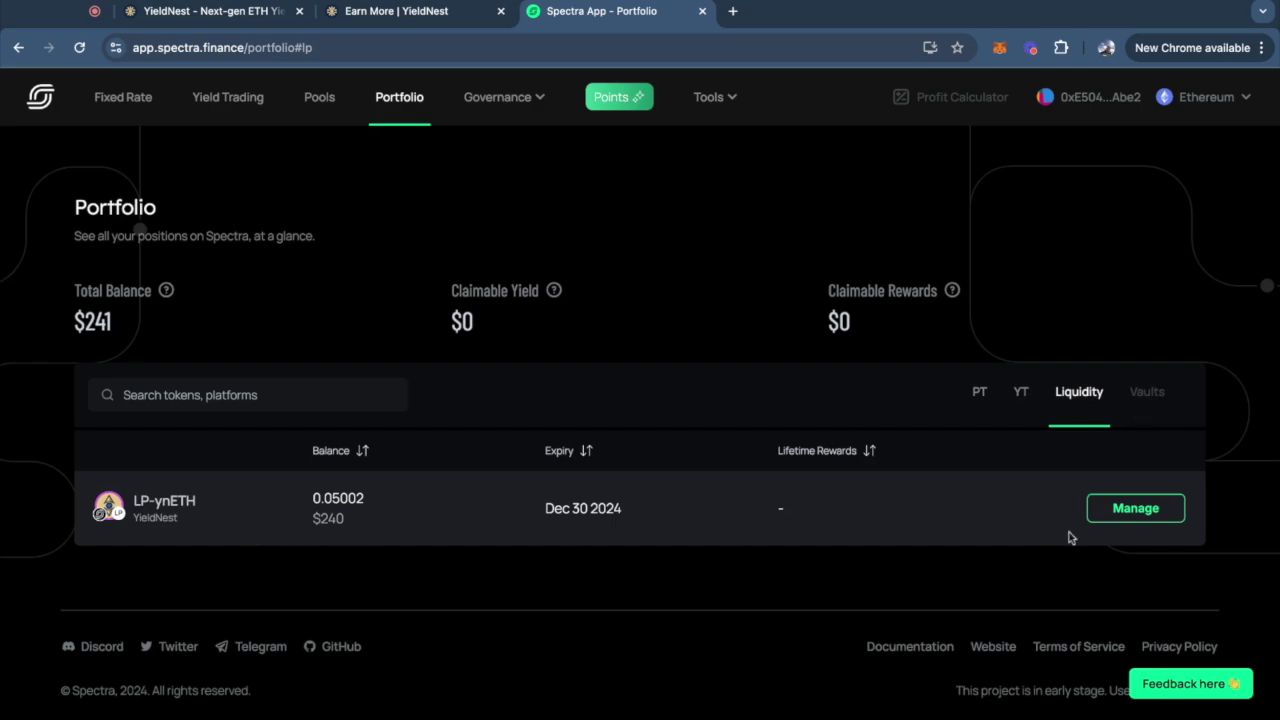
pyautogui.click(1138, 510)
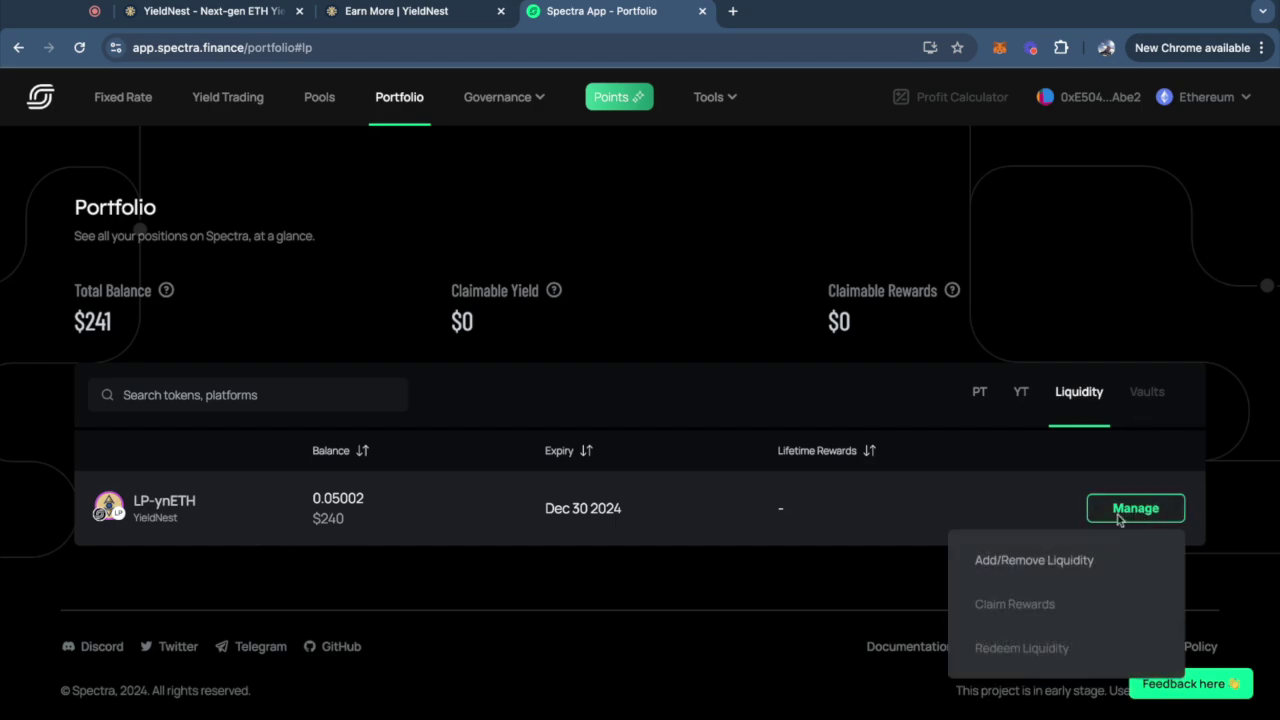
pyautogui.click(1050, 565)
pyautogui.click(1105, 442)
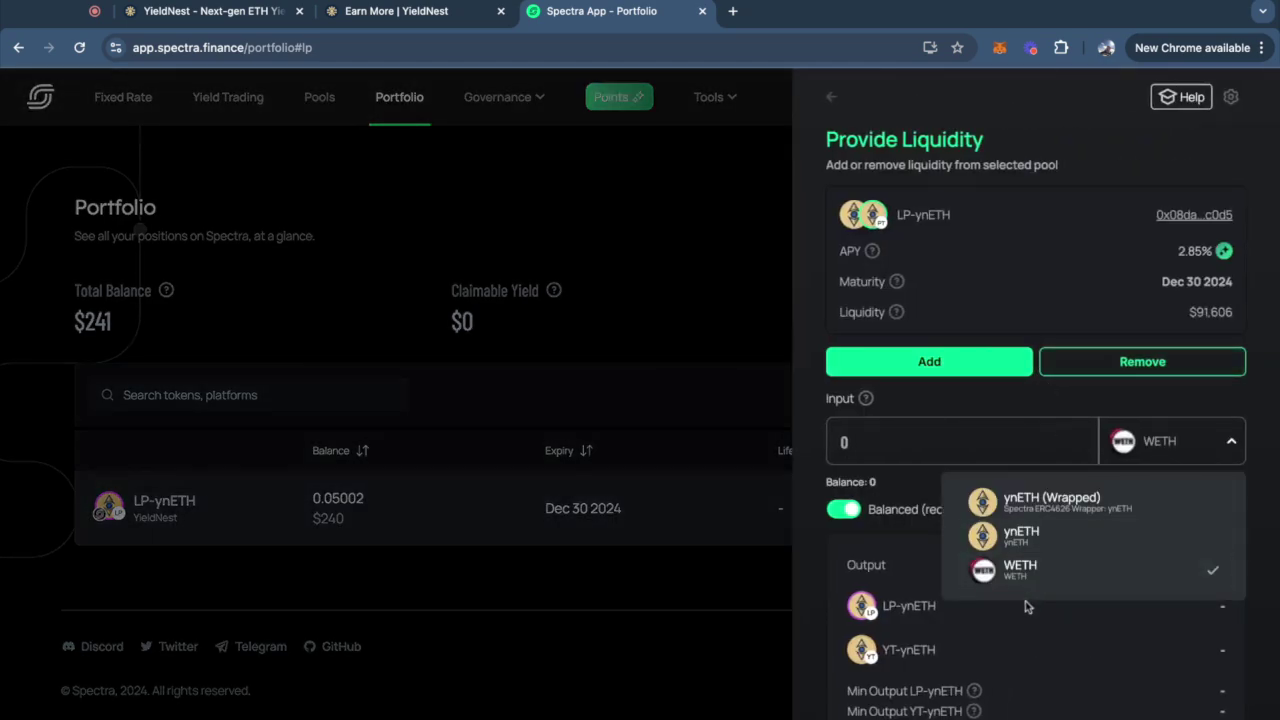
pyautogui.click(1066, 537)
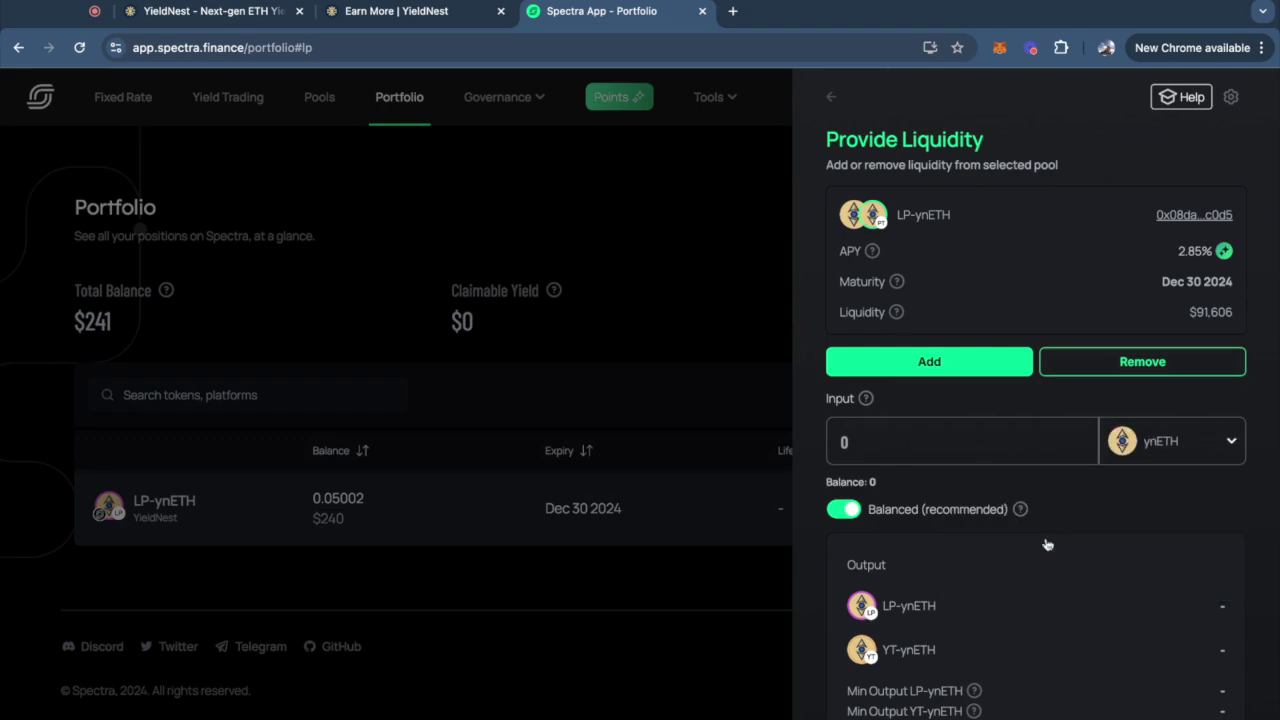
pyautogui.scroll(-1, 1045, 520)
pyautogui.scroll(-3, 1012, 396)
pyautogui.scroll(4, 1012, 396)
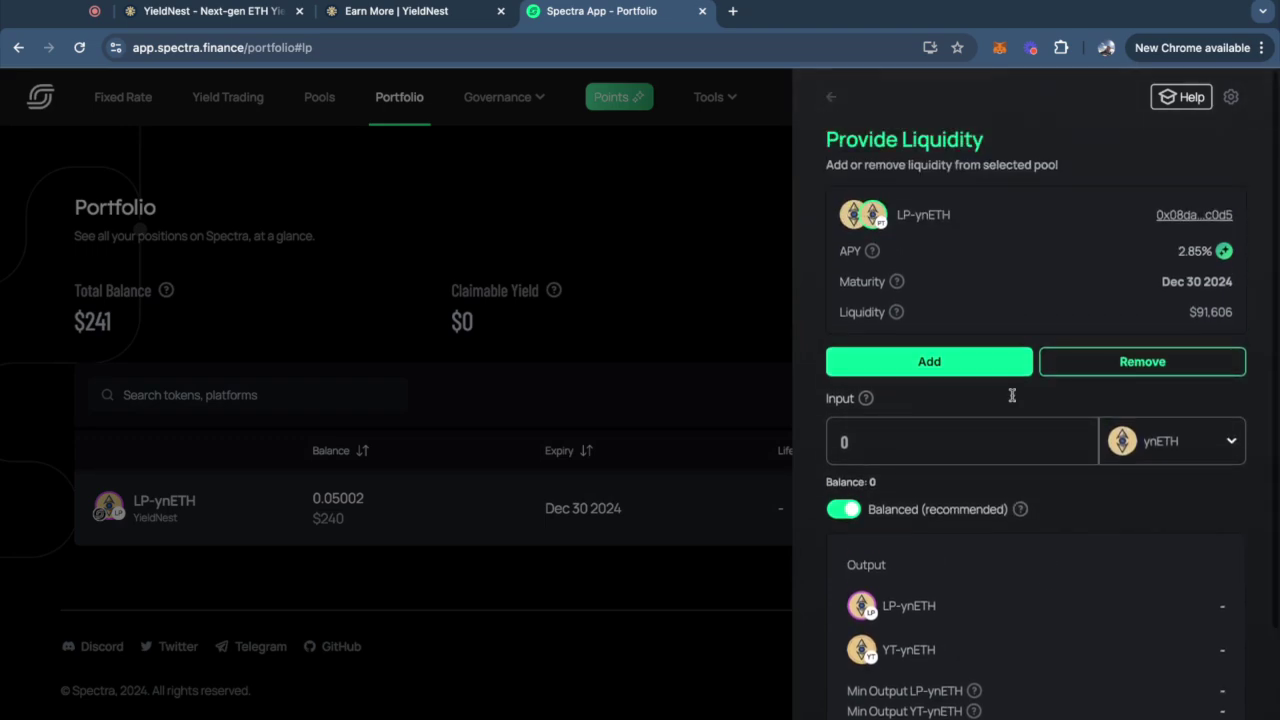
pyautogui.click(1086, 365)
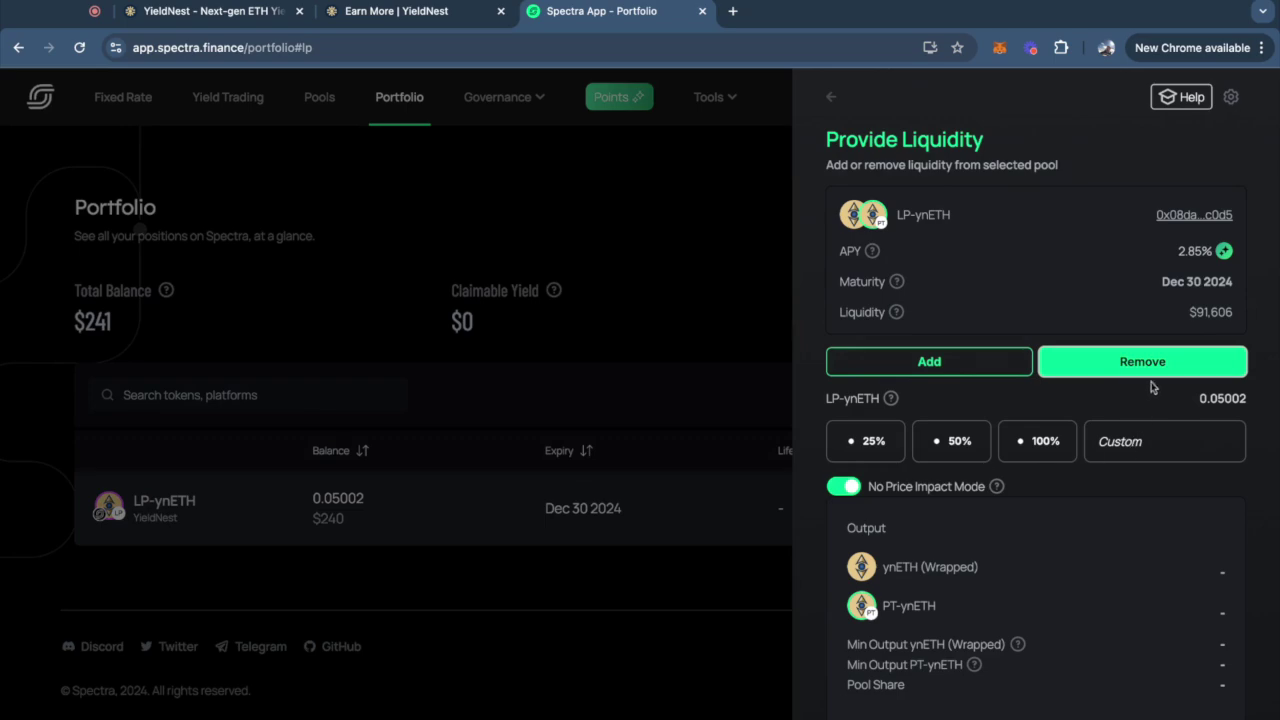
pyautogui.click(832, 100)
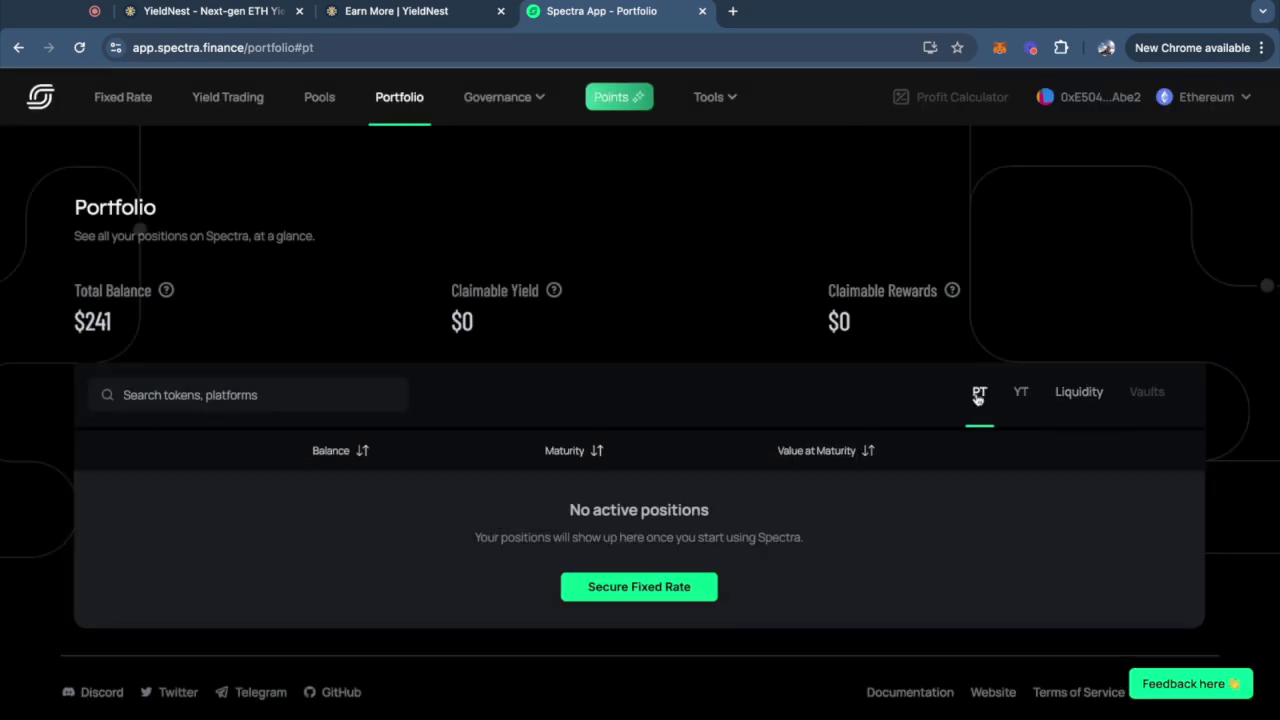